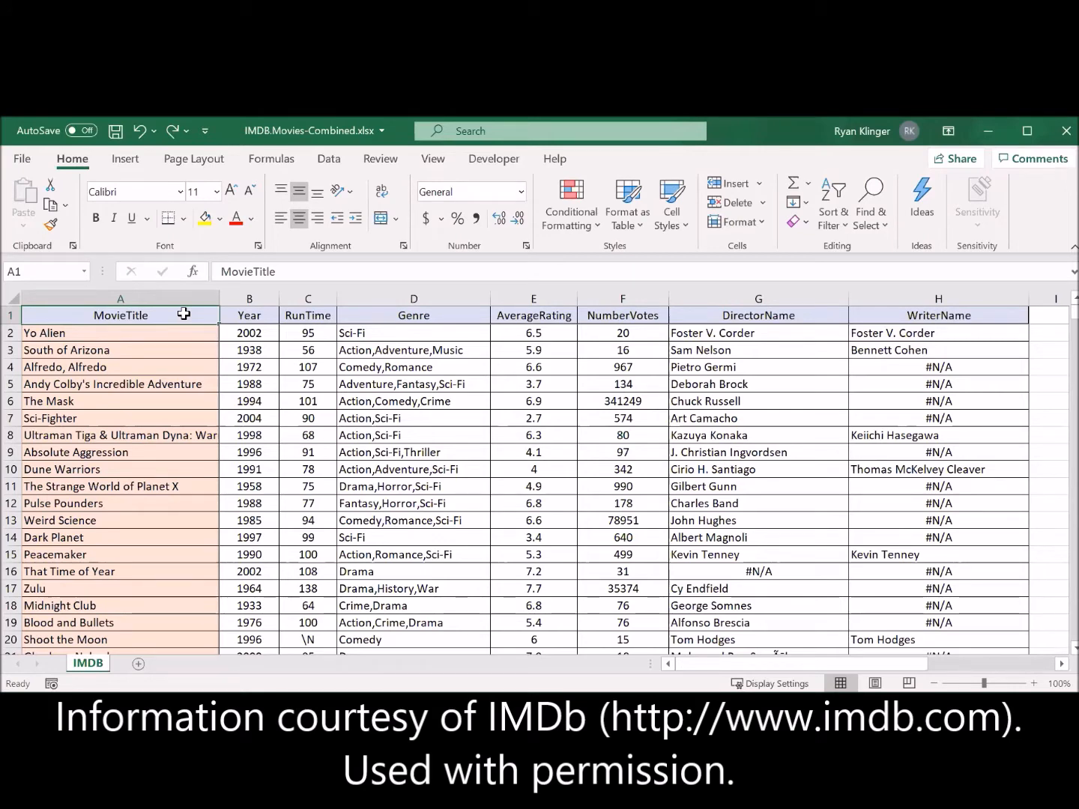
scroll(204, 417, "down", 6)
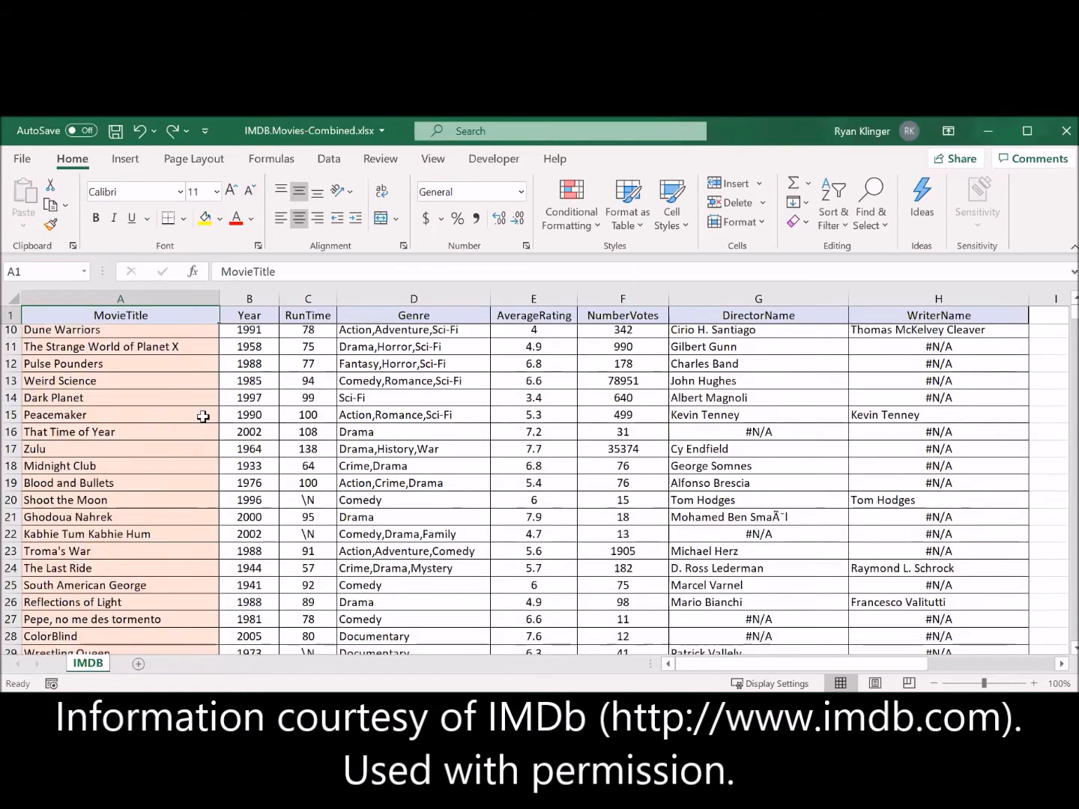
scroll(203, 418, "down", 13)
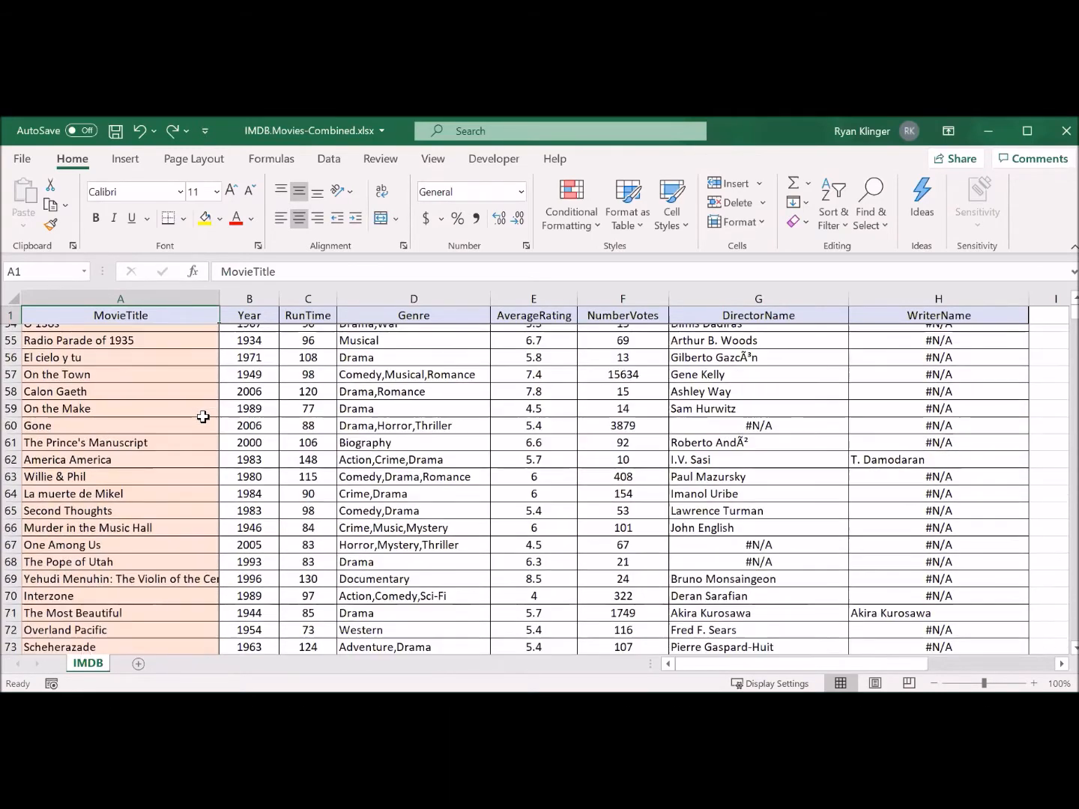
scroll(203, 417, "down", 1)
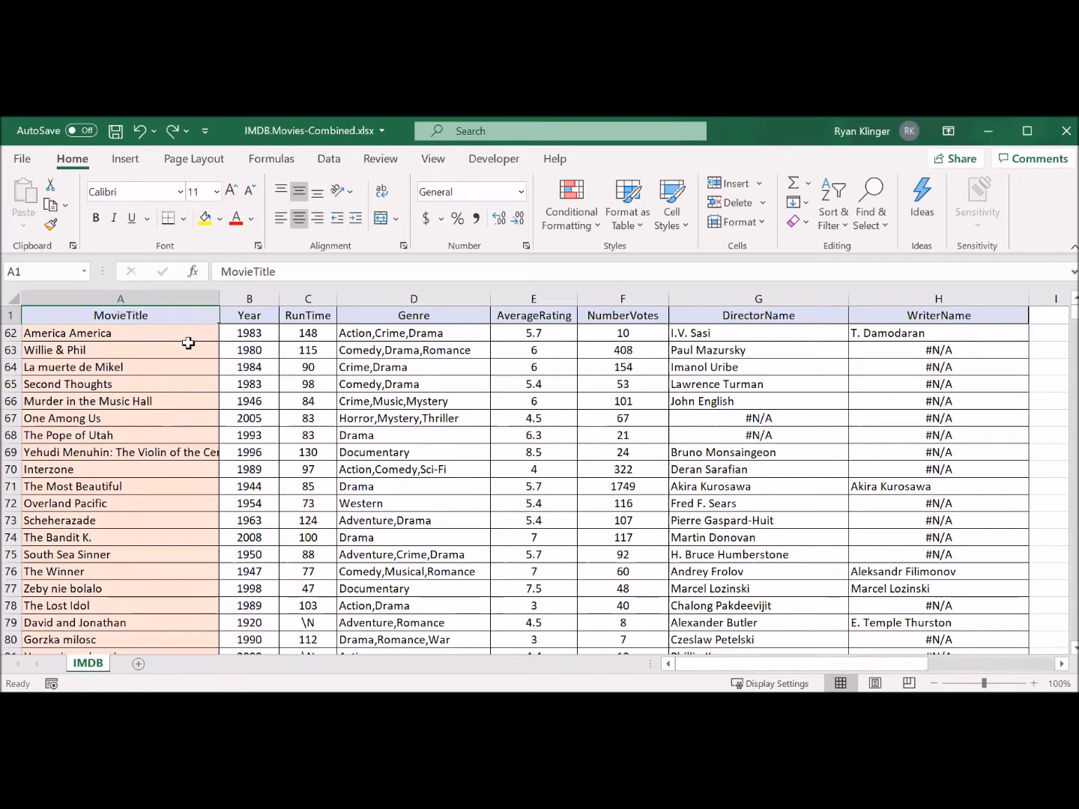
left_click(155, 335)
key("ctrl+Up")
key("Down")
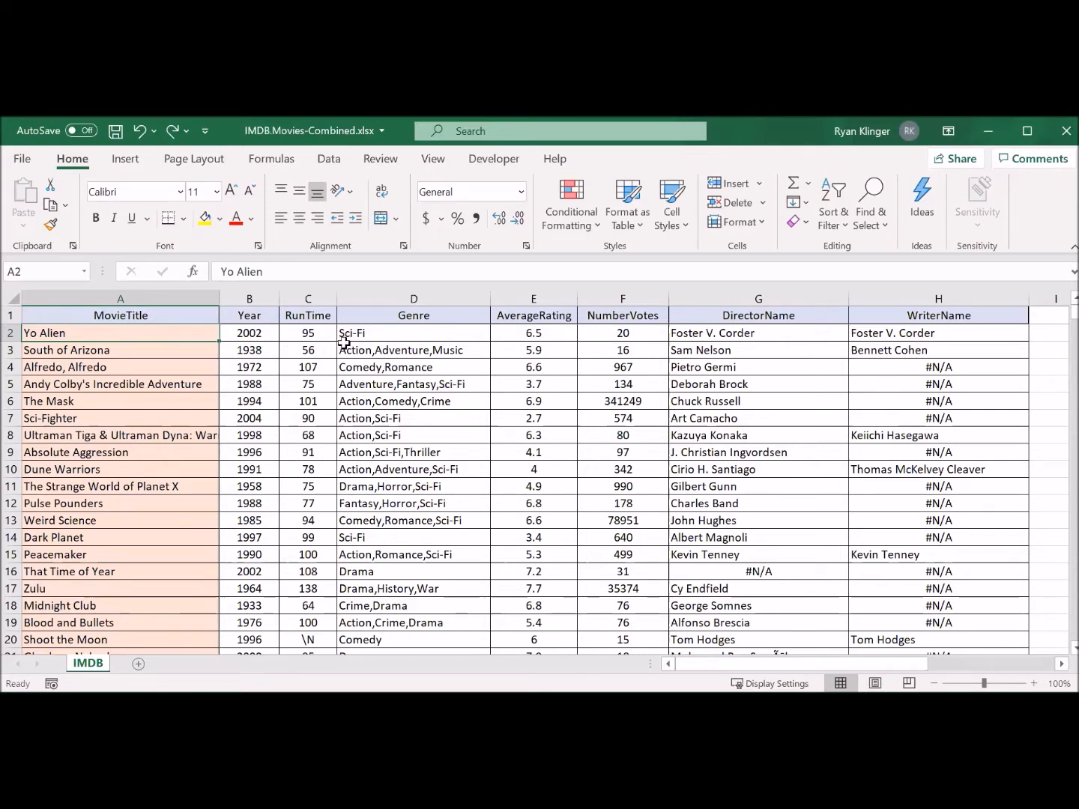
Change the genre of Yo Alien in cell D2 to "Science Fiction".
left_click(390, 334)
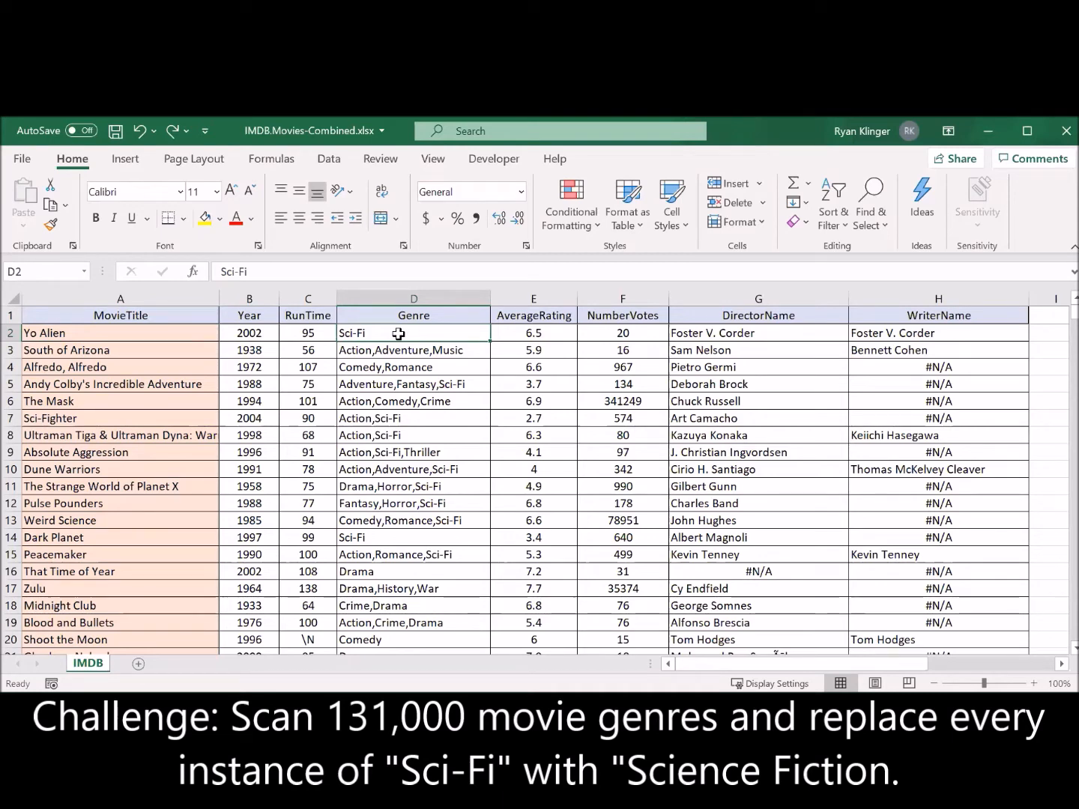
double_click(399, 334)
key("BackSpace")
key("BackSpace")
key("BackSpace")
type("ence Fiction")
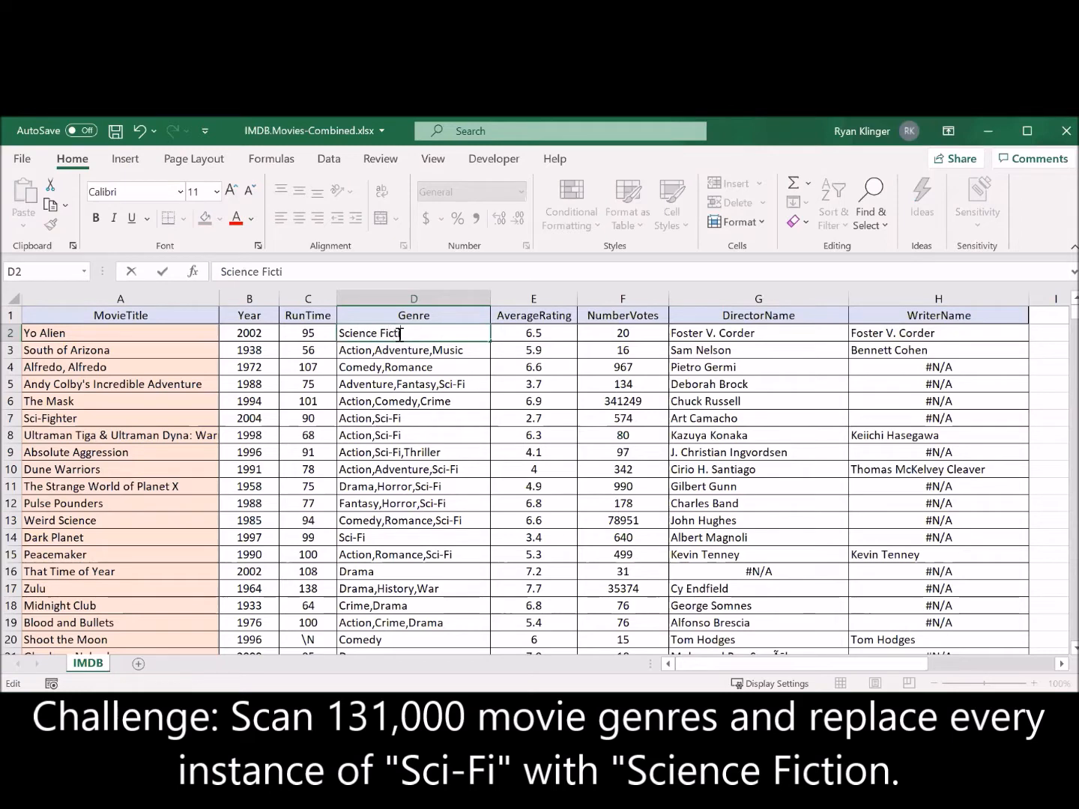
key("Return")
Edit the genre in cell D5 to read "Adventure,Fantasy,Science Fiction".
key("Down")
key("Down")
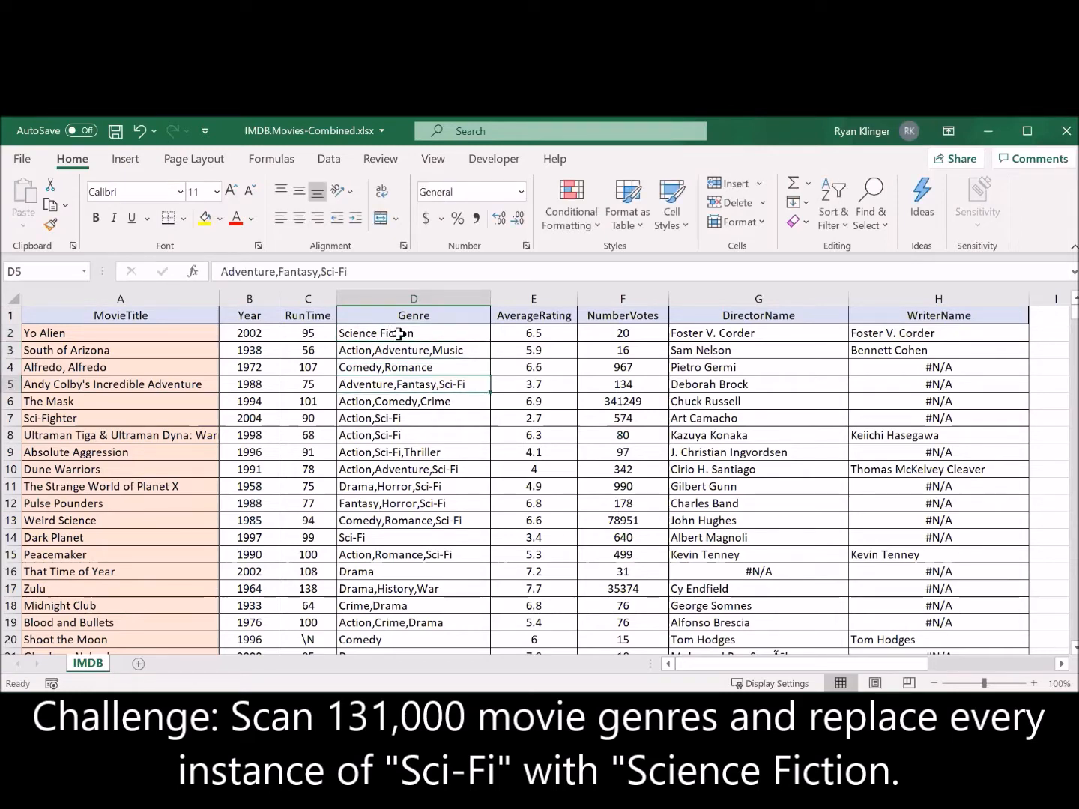
left_click(367, 268)
key("BackSpace")
key("BackSpace")
key("BackSpace")
type("ence Fi")
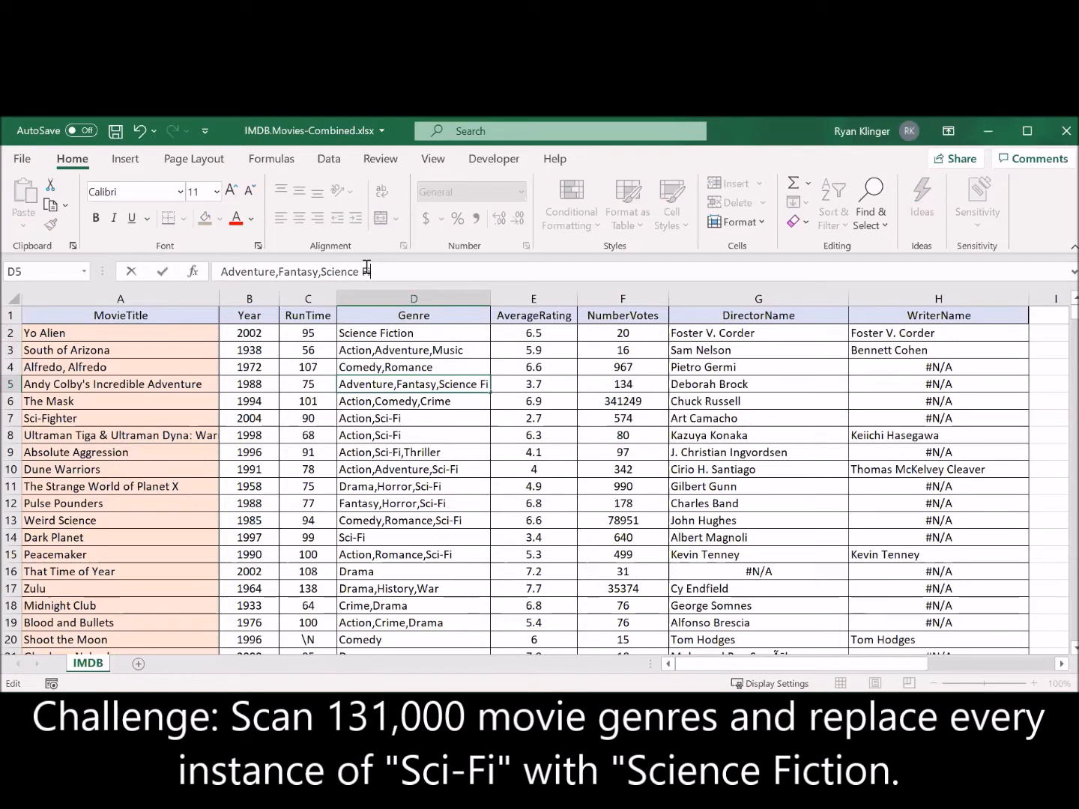
type("ction")
key("Return")
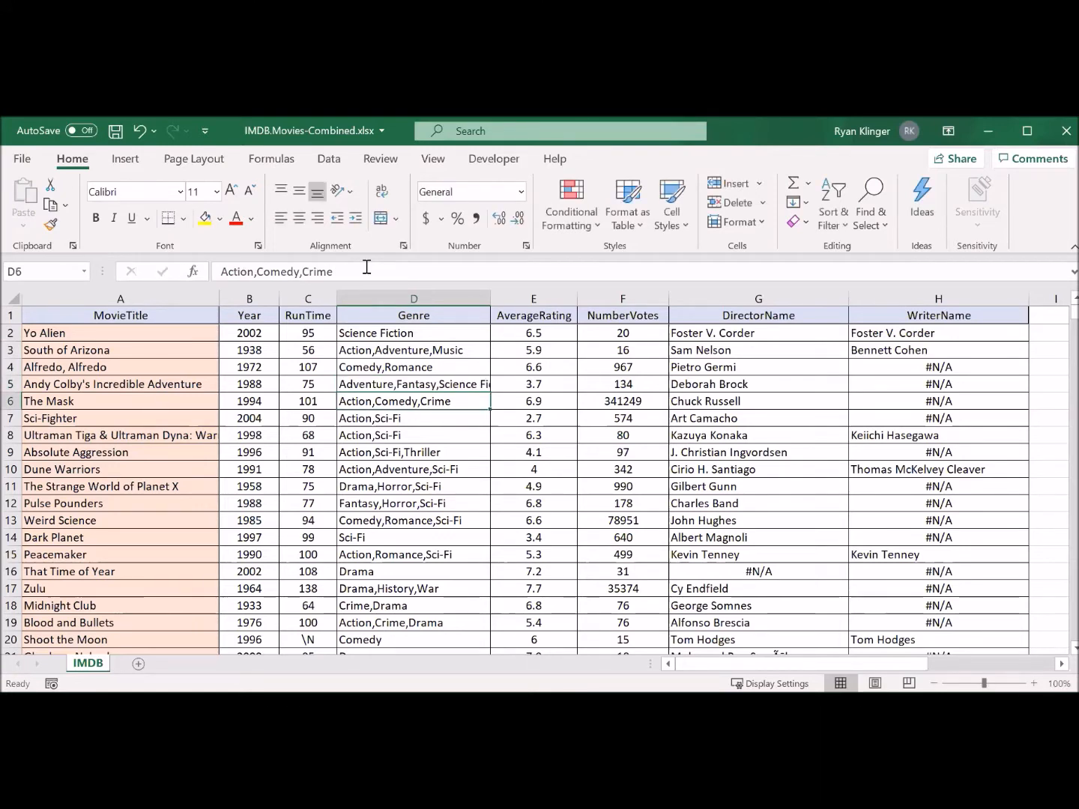
Undo the two manual genre edits in cells D2 and D5.
key("ctrl+z")
key("ctrl+z")
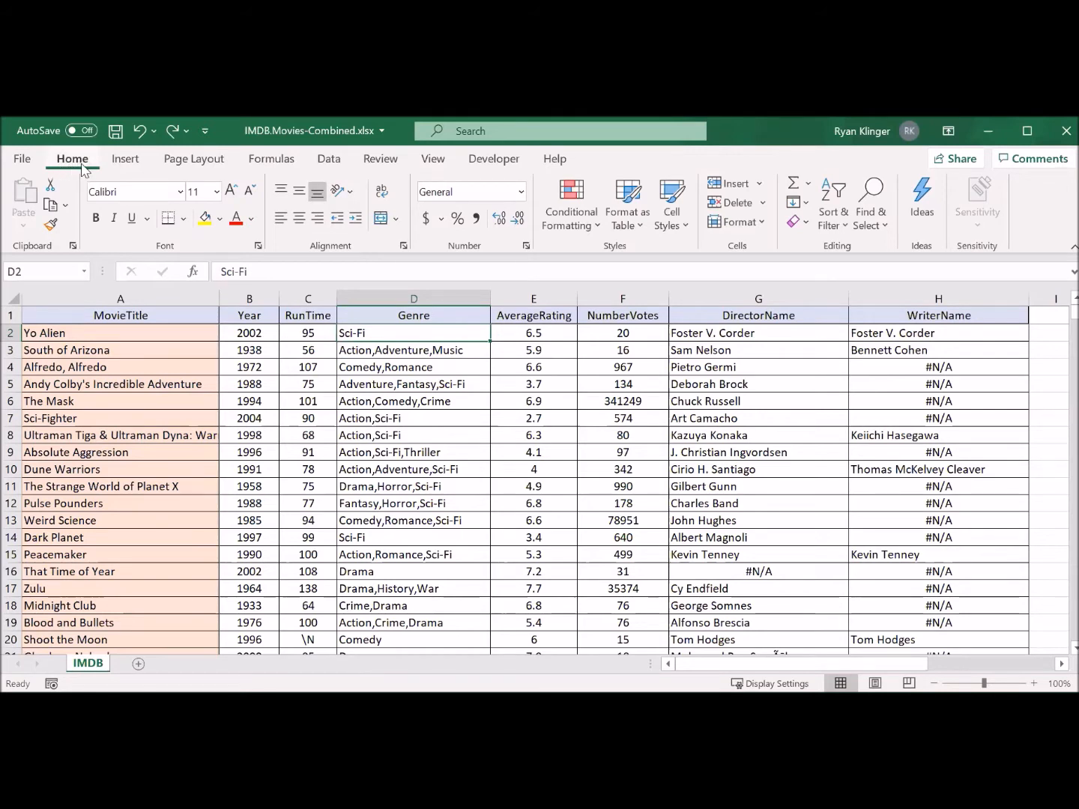
left_click(880, 221)
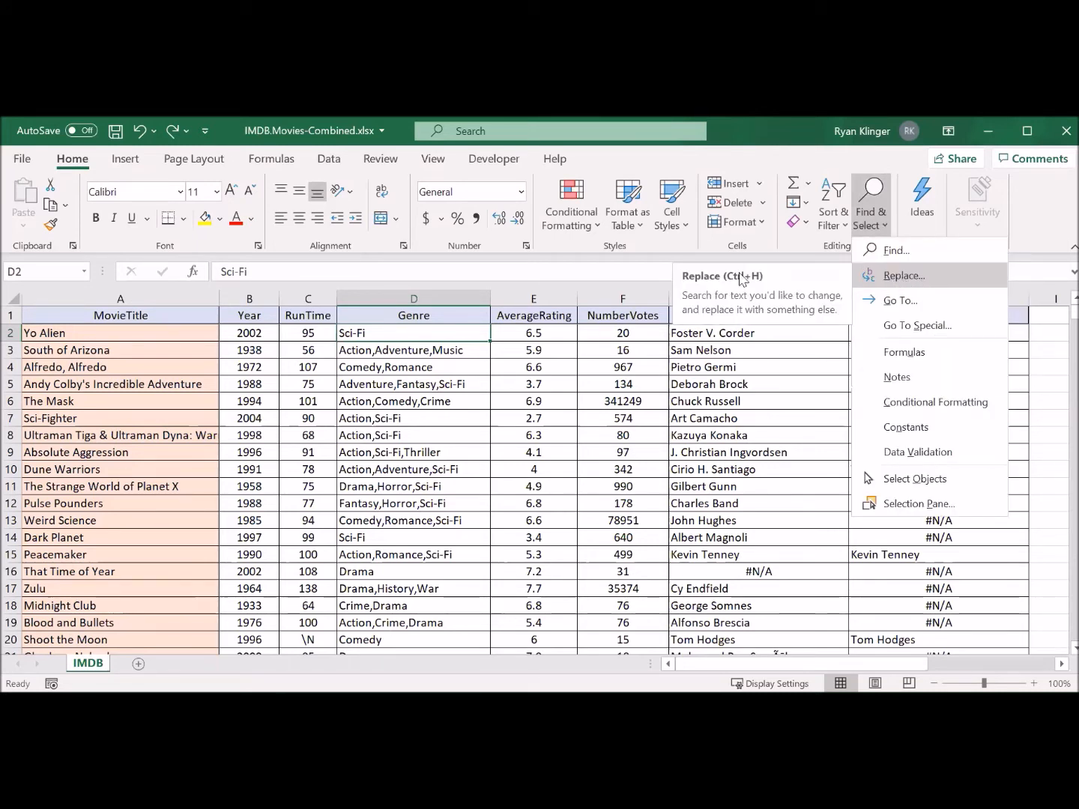
left_click(413, 333)
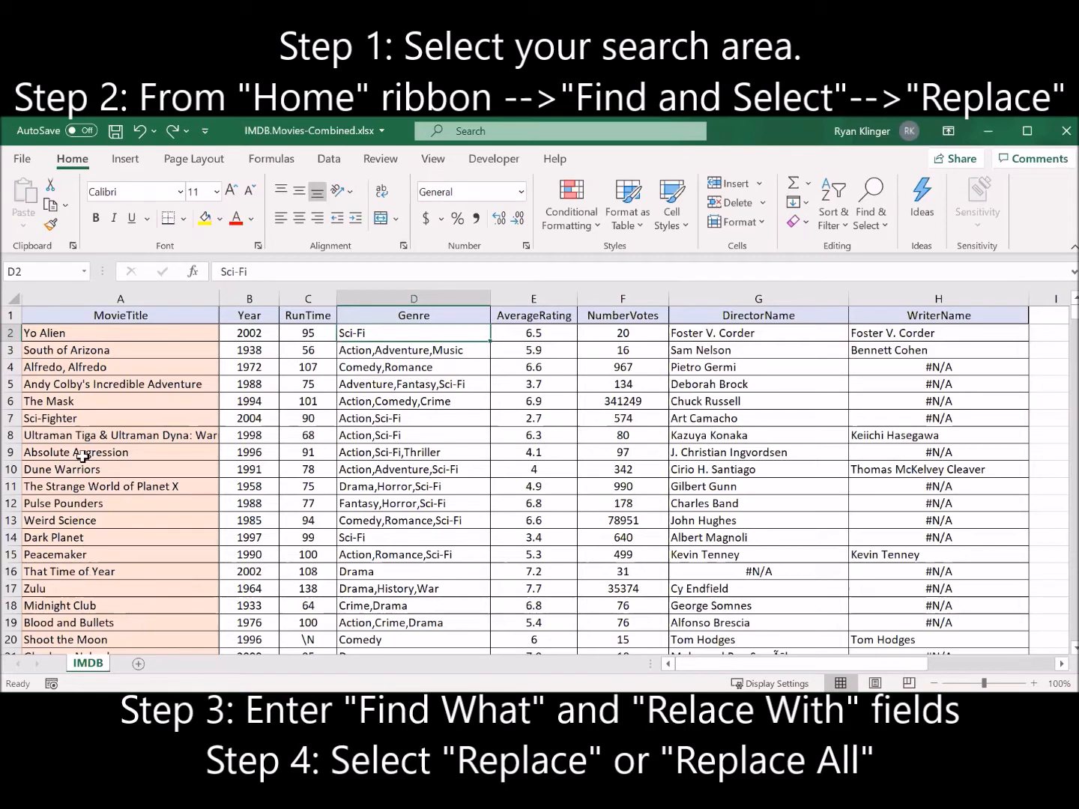
Try changing the movie title in cell A7 to "Science Fictionghter", and undo the edit.
left_click(84, 419)
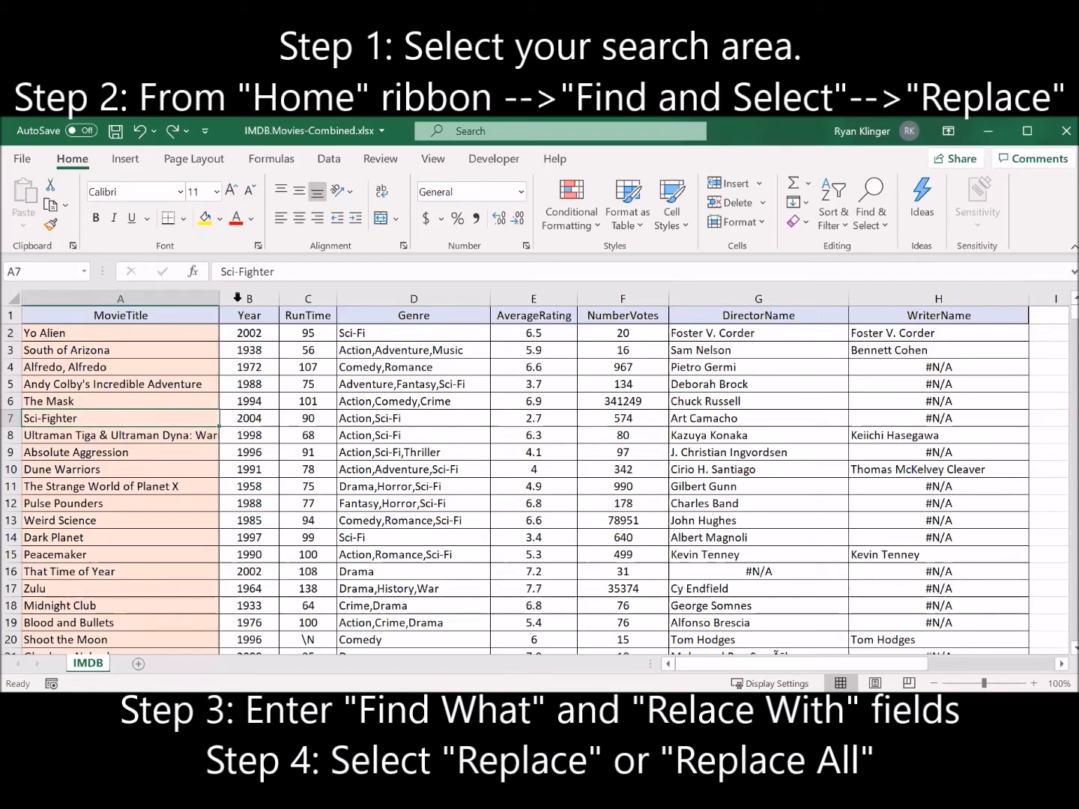
left_click(239, 271)
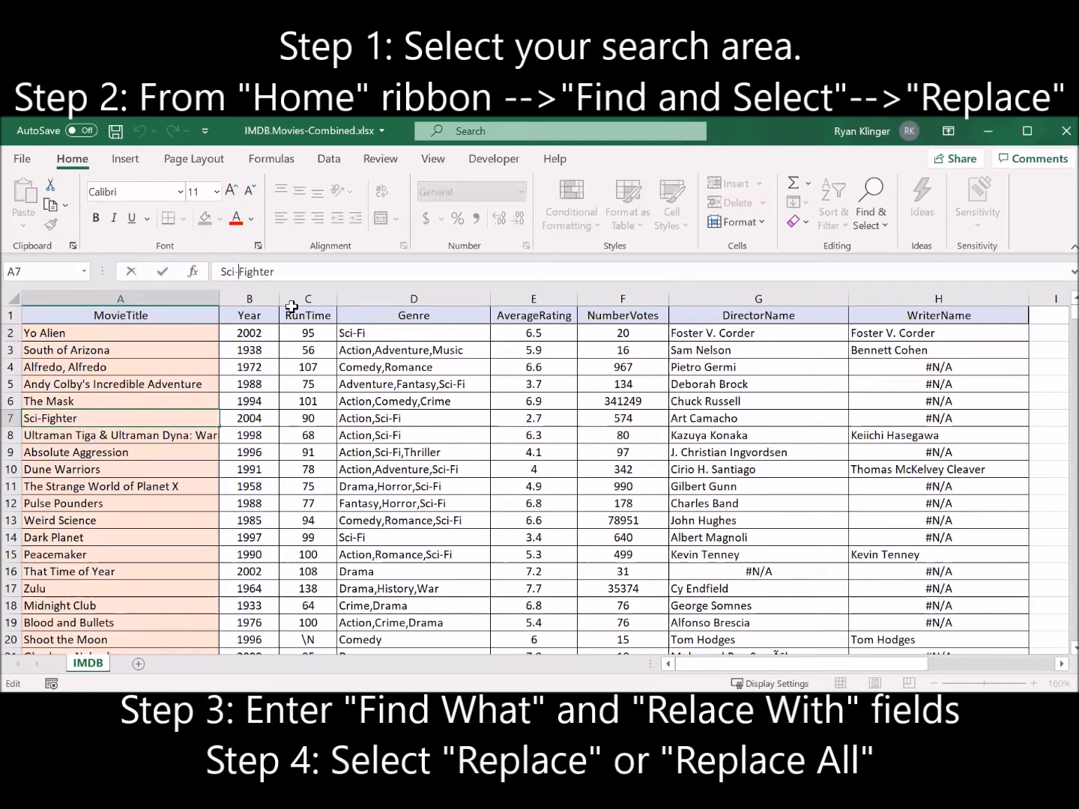
key("BackSpace")
type("ence")
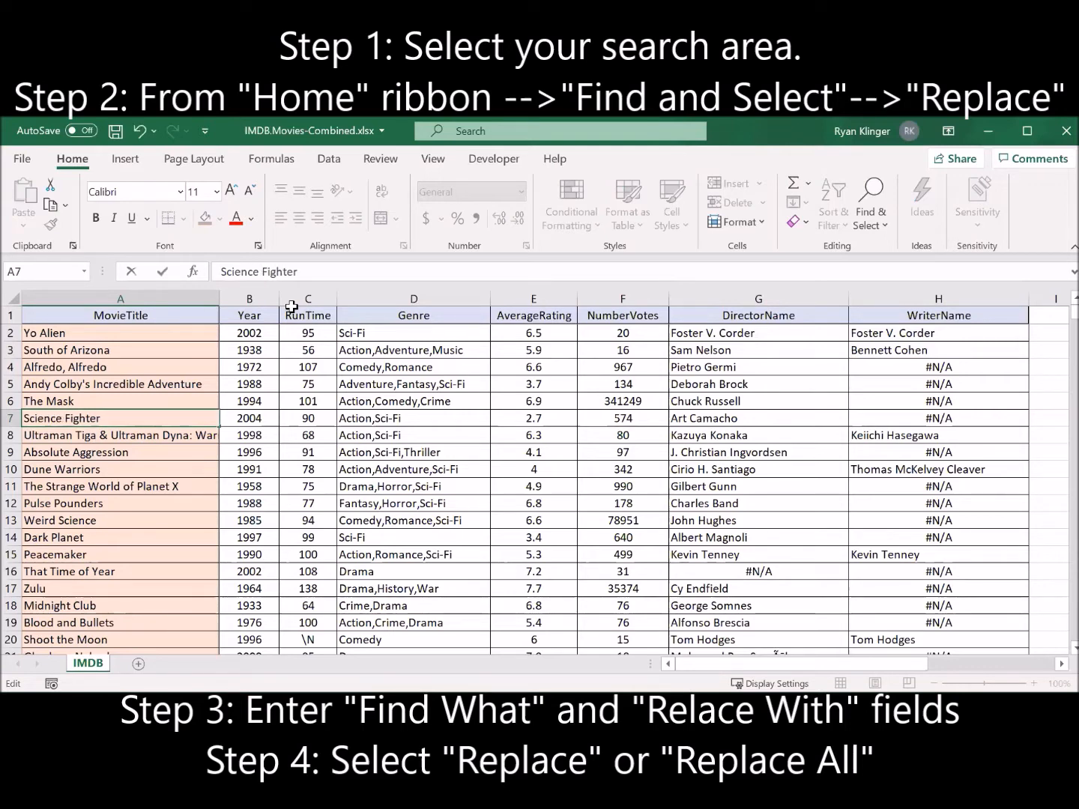
key("Right")
key("Right")
type("ction")
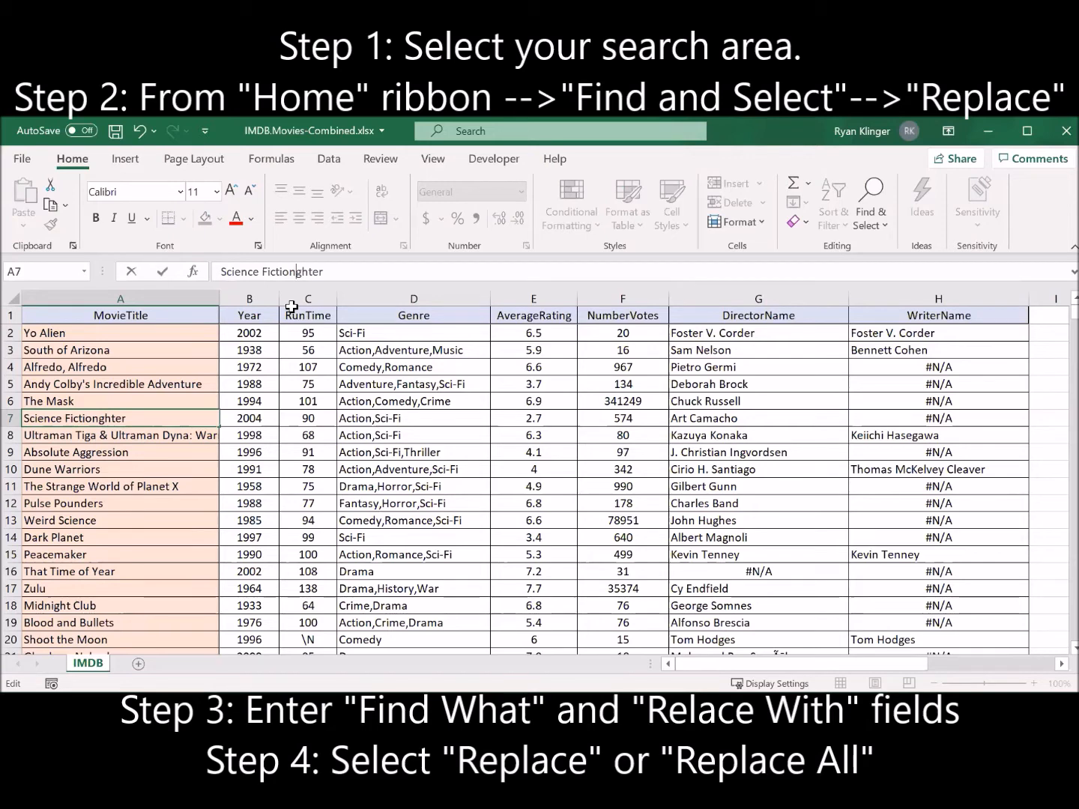
key("Return")
key("ctrl+z")
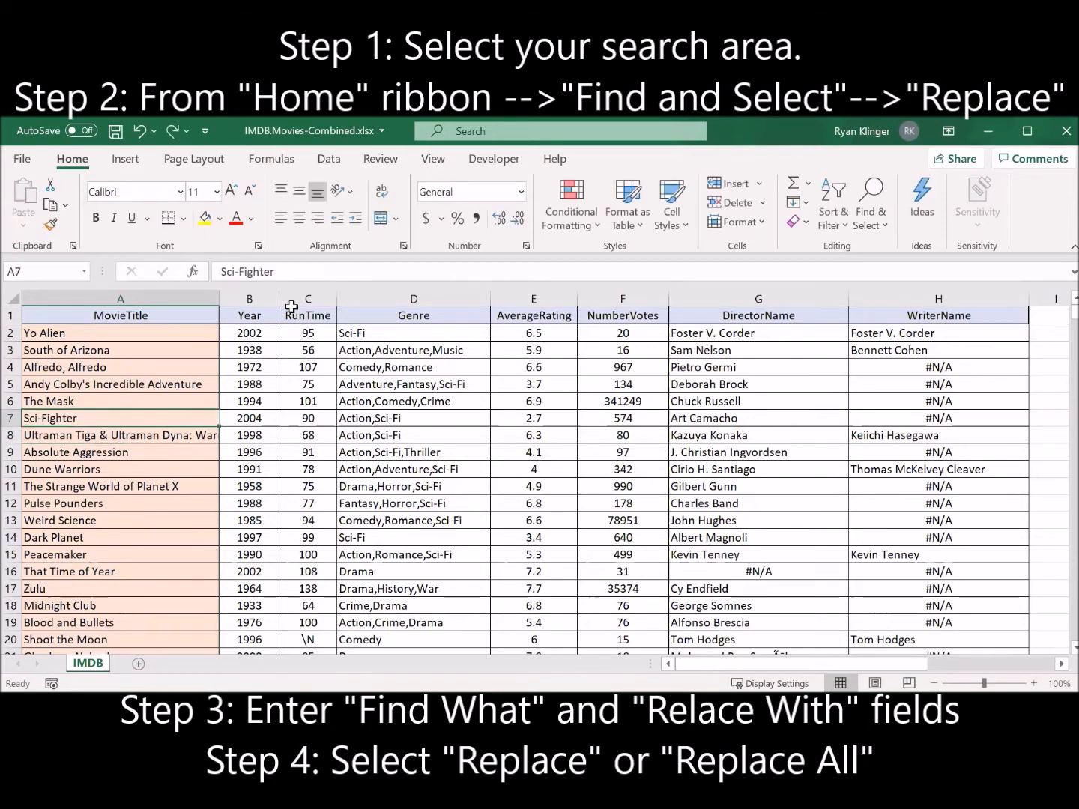
Select the Genre column and set up a replacement of "Sci-Fi" with "Science Fiction".
left_click(398, 296)
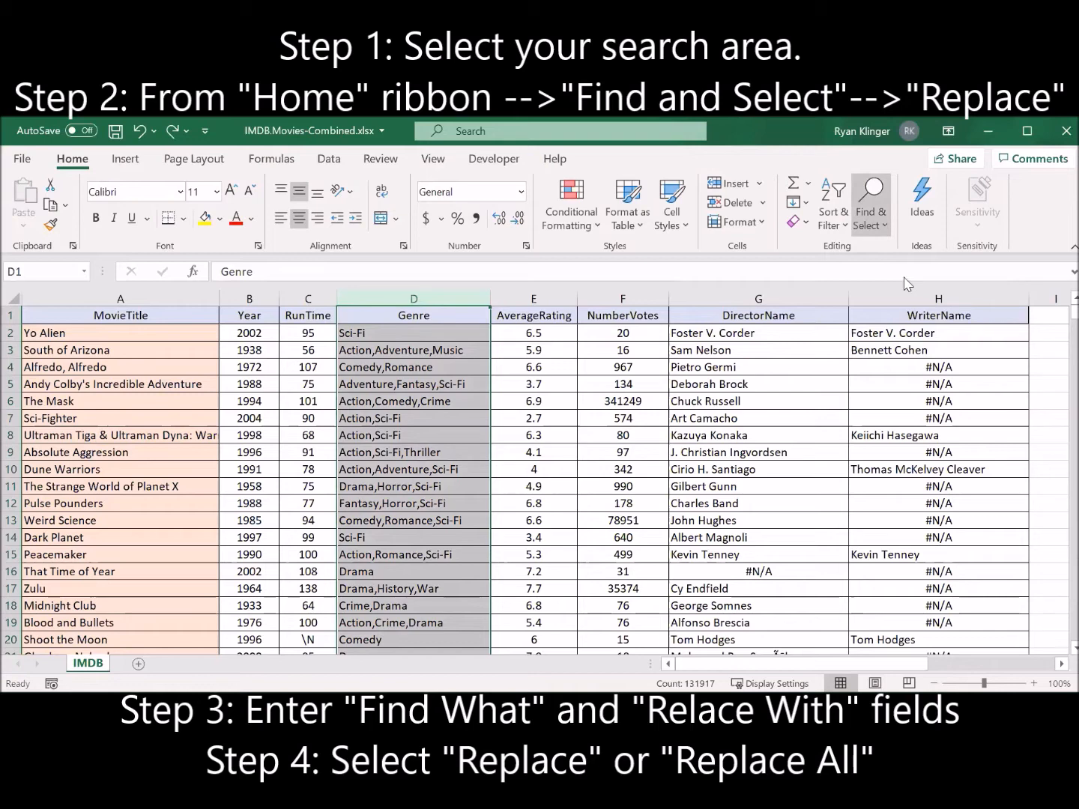
key("ctrl+h")
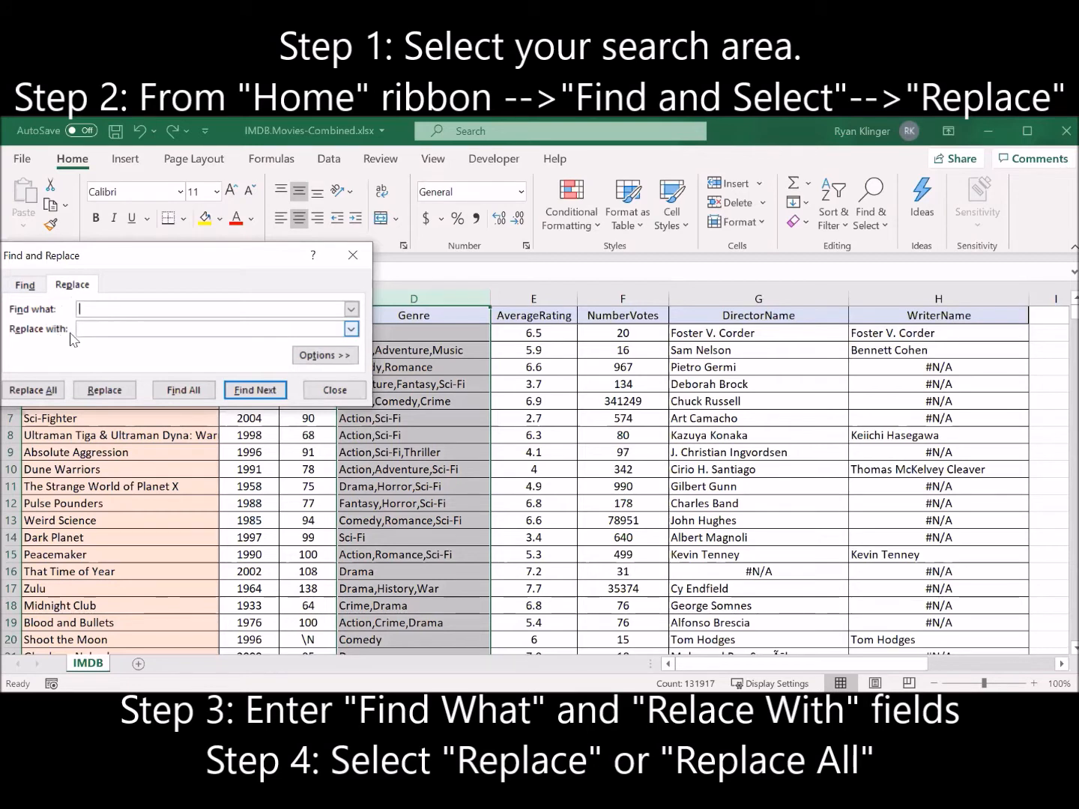
left_click(95, 311)
type("Sci-Fi")
left_click(99, 327)
type("Science Fiction")
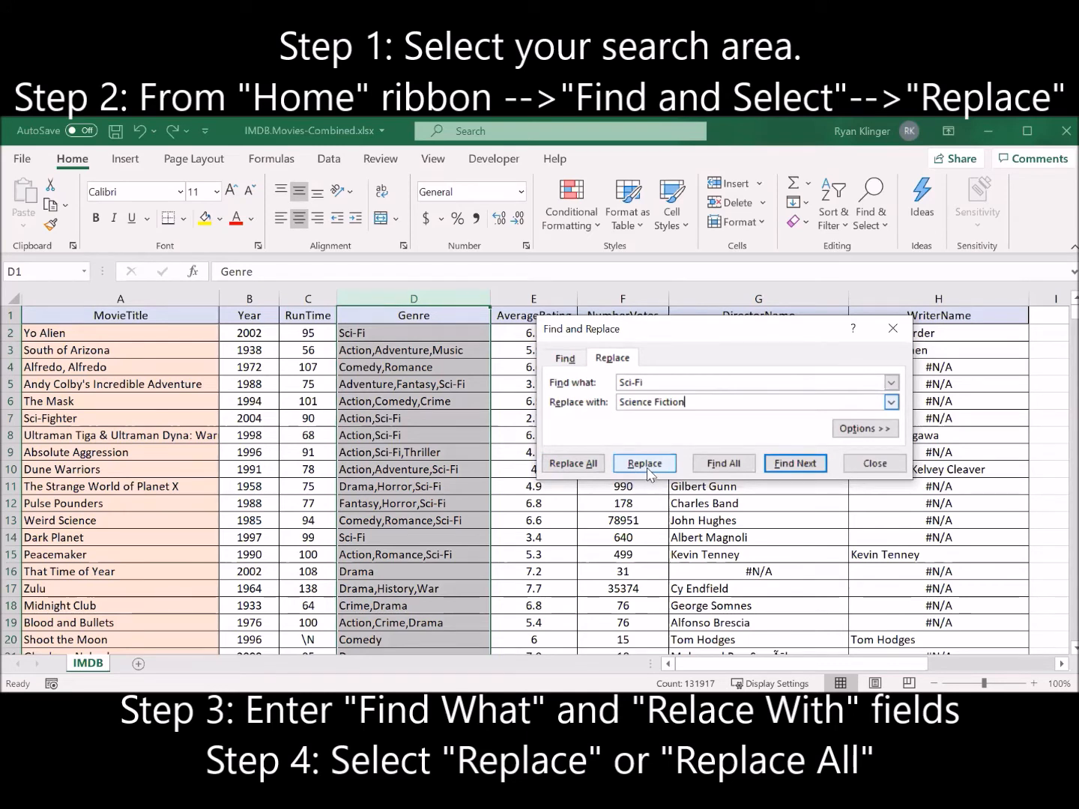
Find the first Sci-Fi genre and replace the matches in cells D2 and D5 one at a time.
left_click(787, 469)
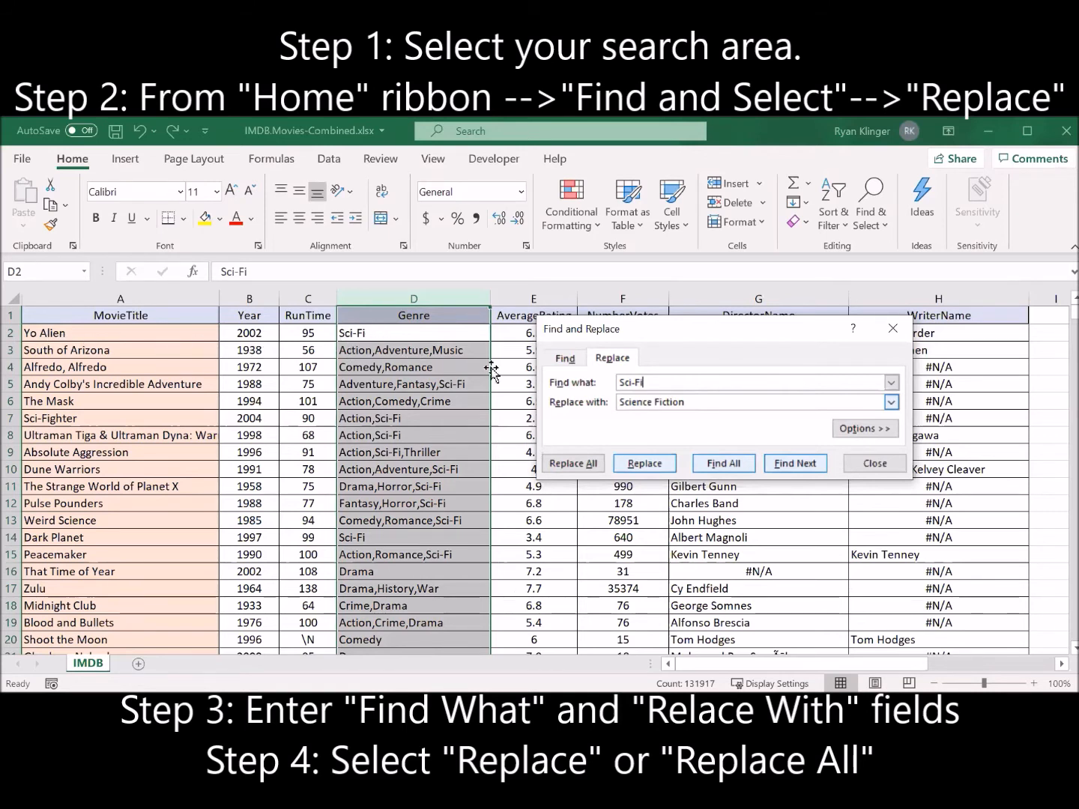
left_click(642, 466)
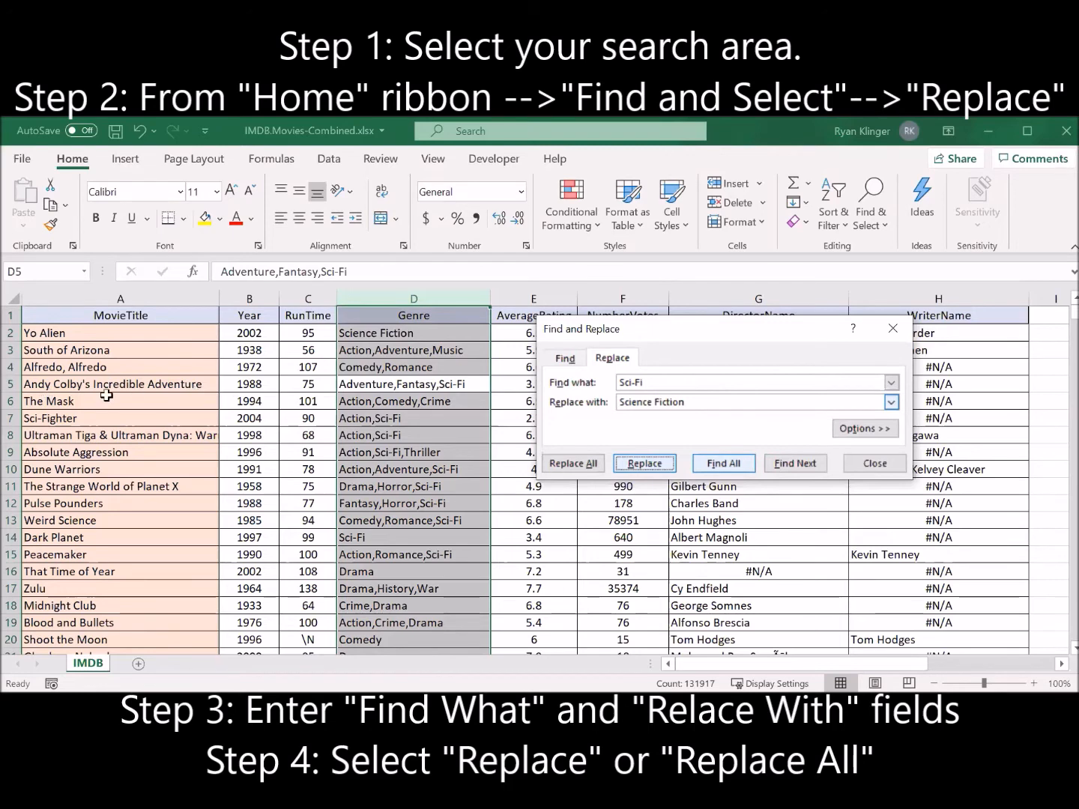
left_click(644, 464)
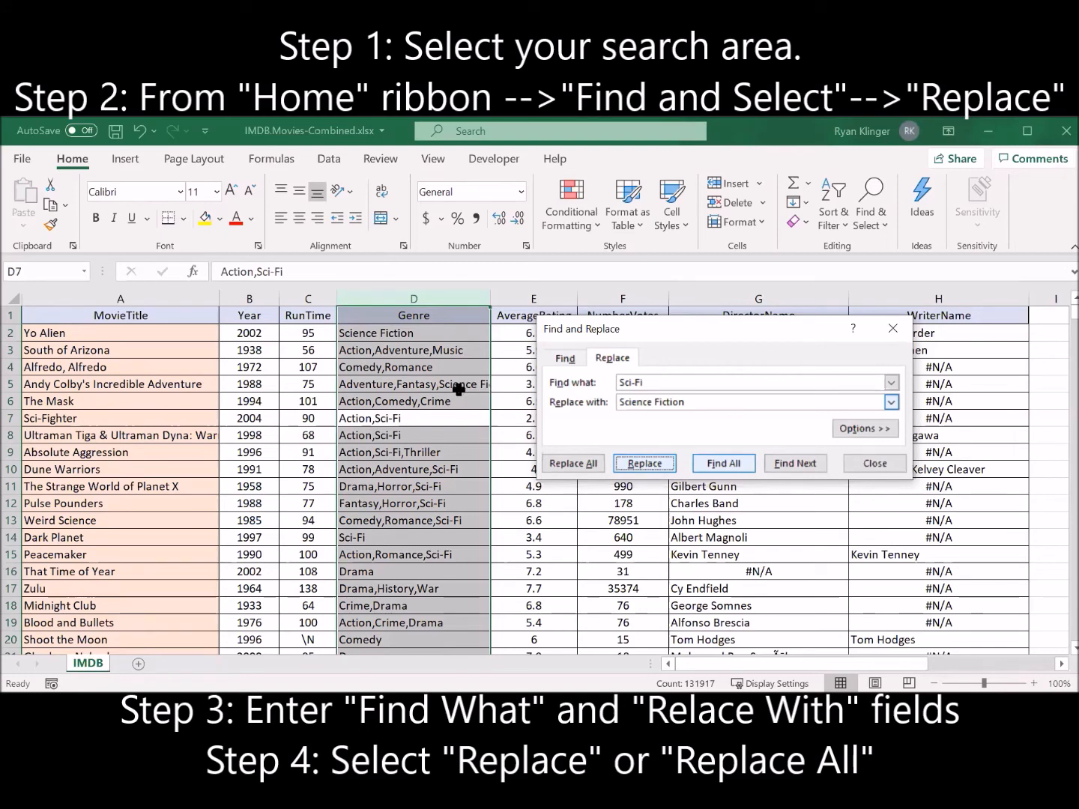
Replace all remaining Sci-Fi entries in the Genre column, close Find and Replace, and deselect the column.
left_click(574, 466)
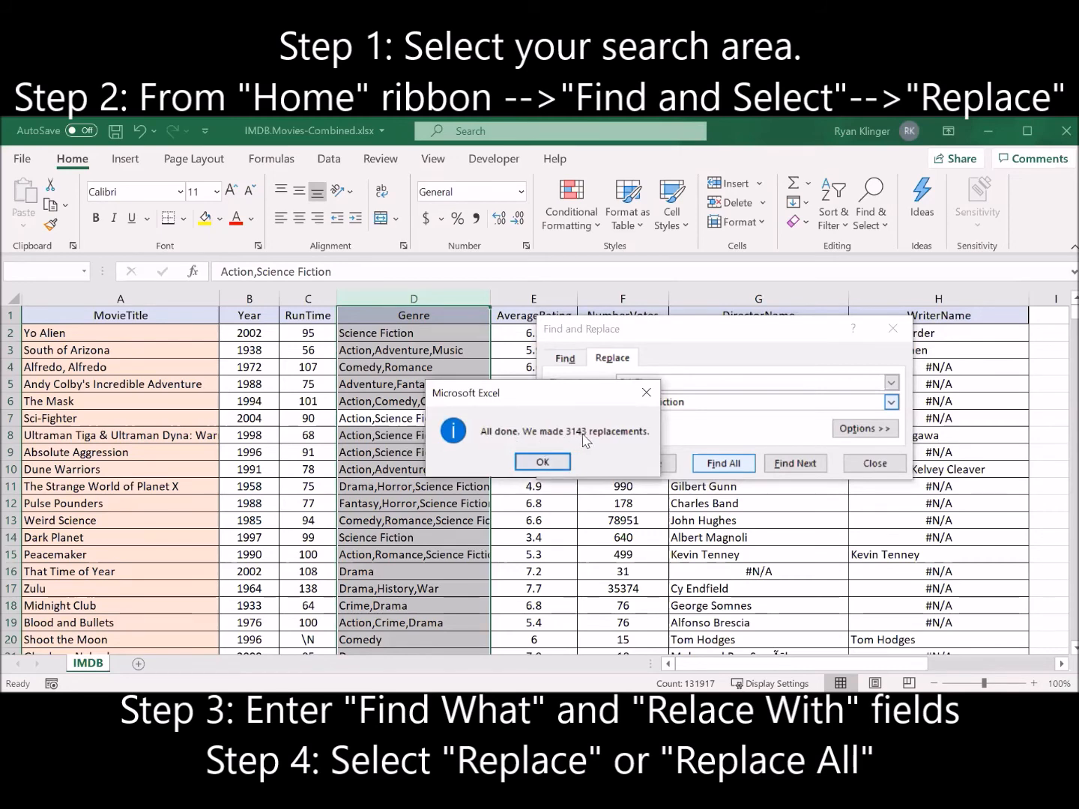
left_click(544, 462)
key("Escape")
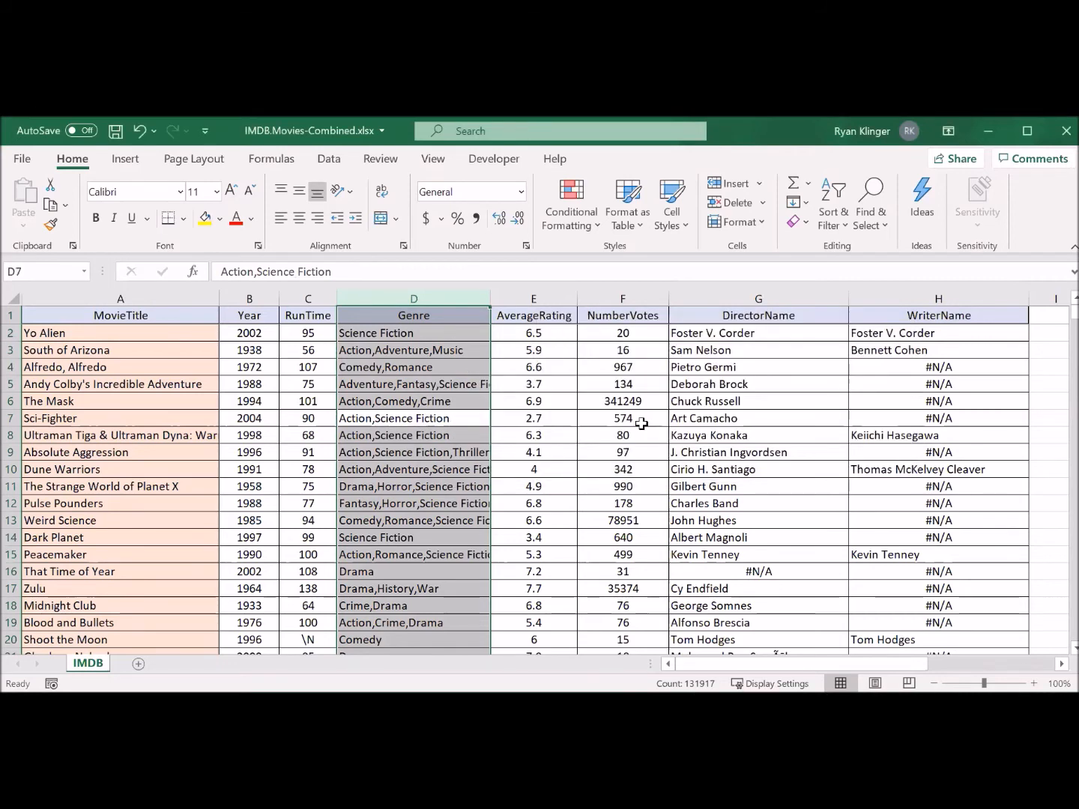
left_click(642, 423)
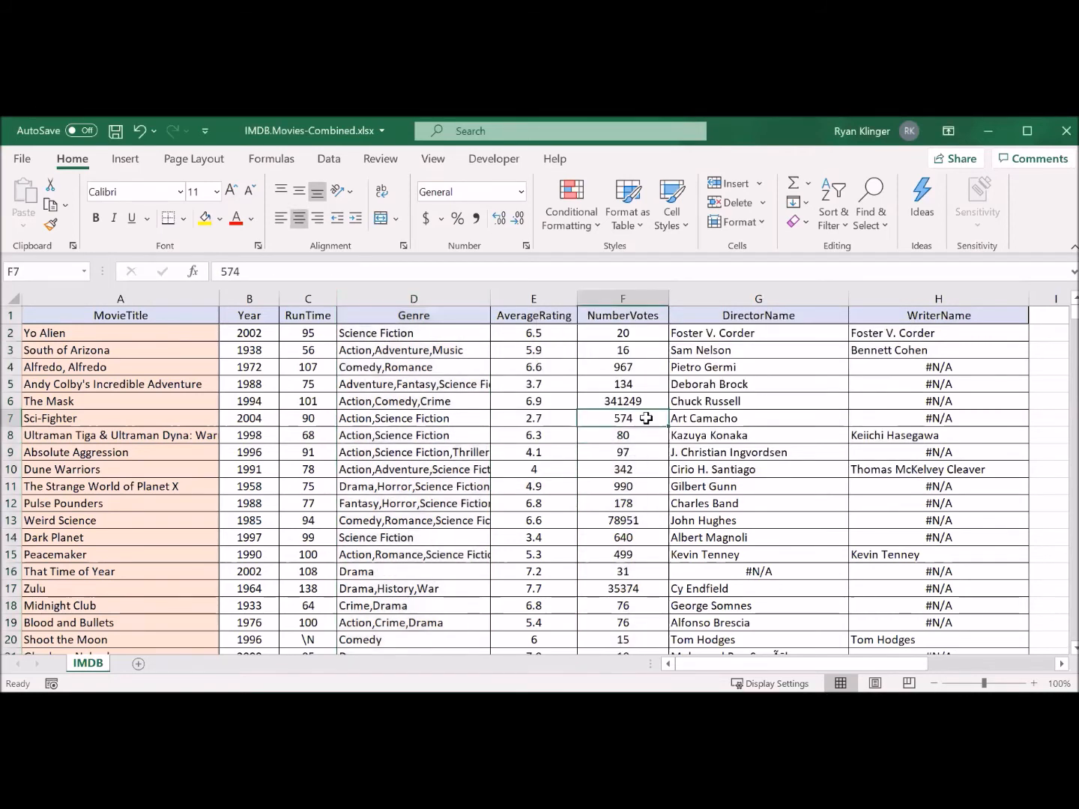
Examine the #N/A entries in the WriterName and DirectorName columns.
left_click(914, 368)
left_click(910, 384)
left_click(910, 401)
left_click(910, 417)
left_click(911, 436)
left_click(909, 451)
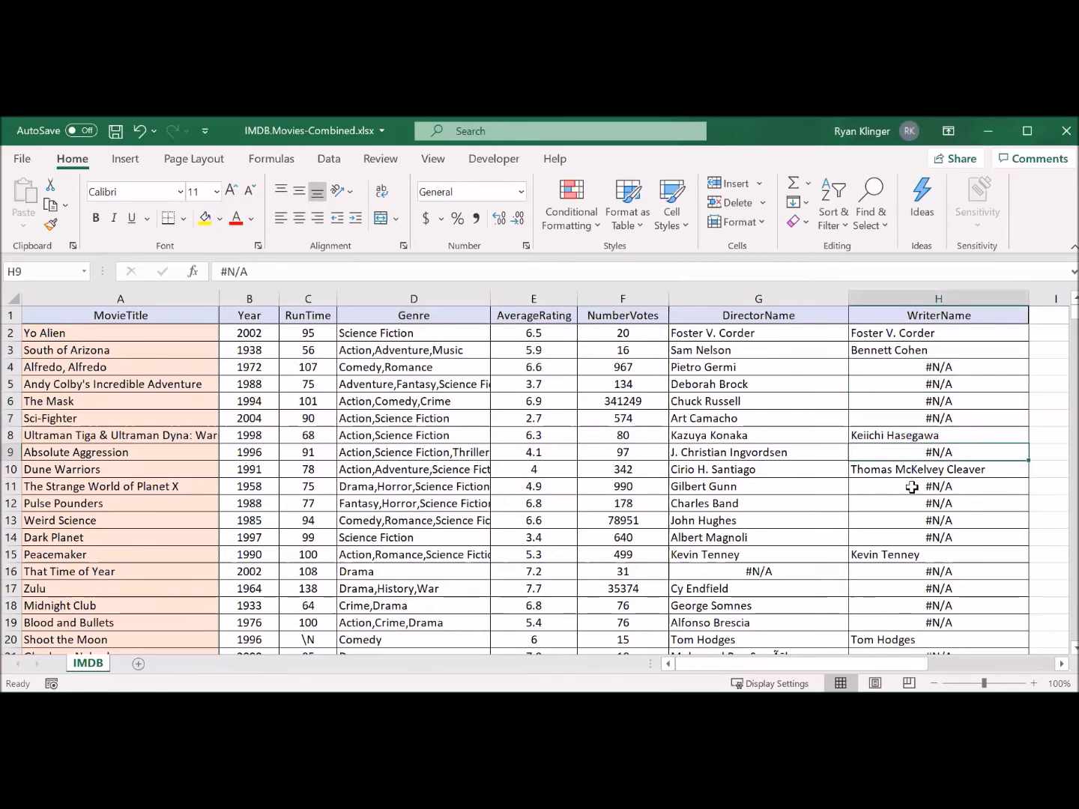
left_click(918, 485)
left_click(912, 506)
left_click(911, 520)
left_click(909, 534)
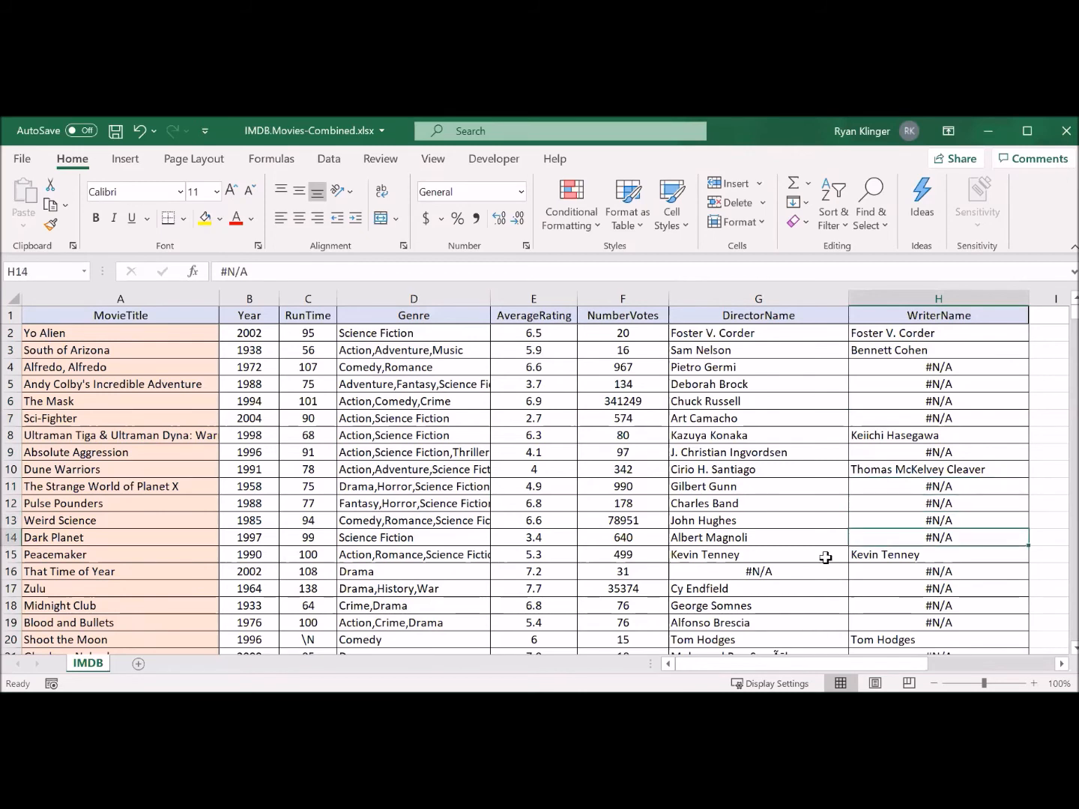
left_click(786, 578)
left_click(859, 577)
left_click(868, 591)
left_click(870, 606)
left_click(872, 624)
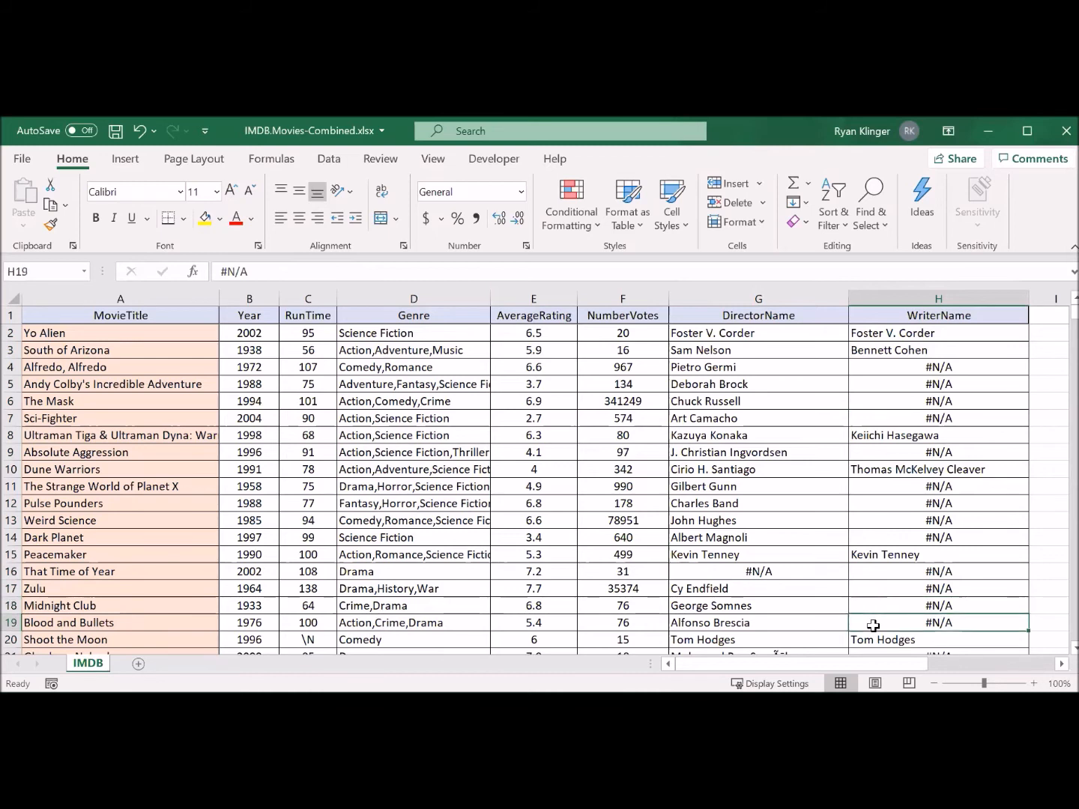
Clear the #N/A entries one by one from WriterName cells H4 through H7.
left_click(884, 367)
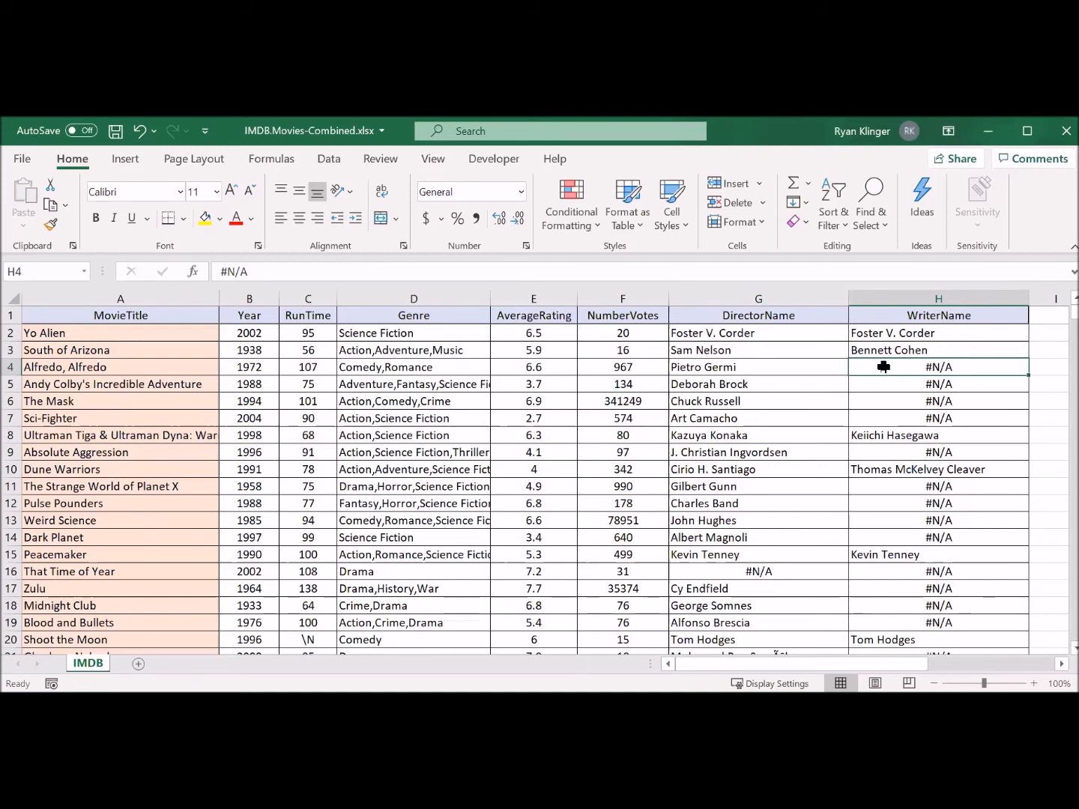
key("Delete")
key("Down")
key("Delete")
key("Down")
key("Delete")
key("Down")
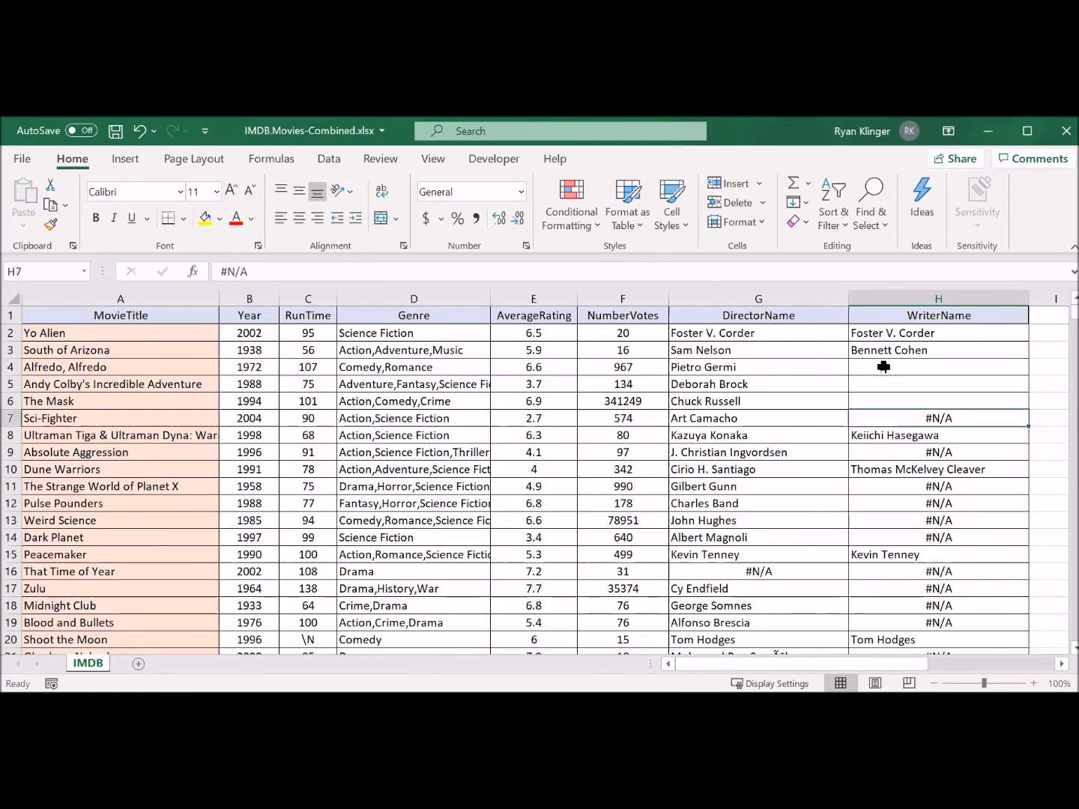
key("Delete")
Select the whole sheet and replace every "#N/A" with an empty value.
left_click(7, 301)
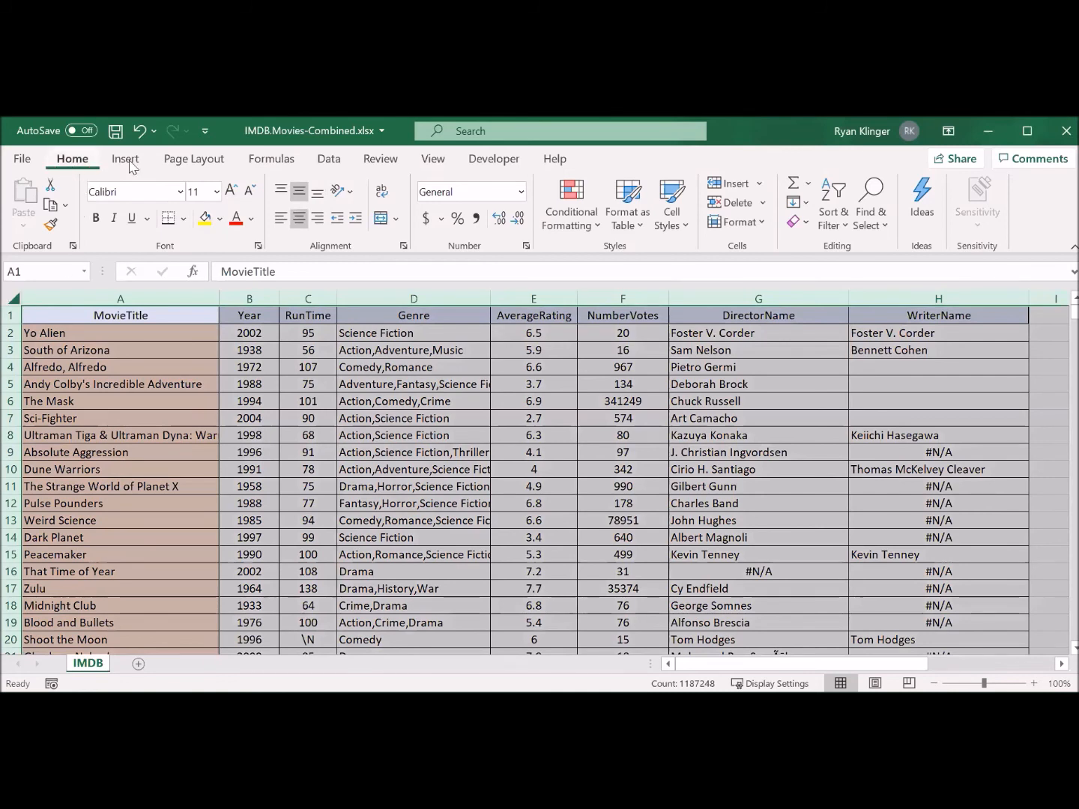
left_click(871, 213)
left_click(903, 278)
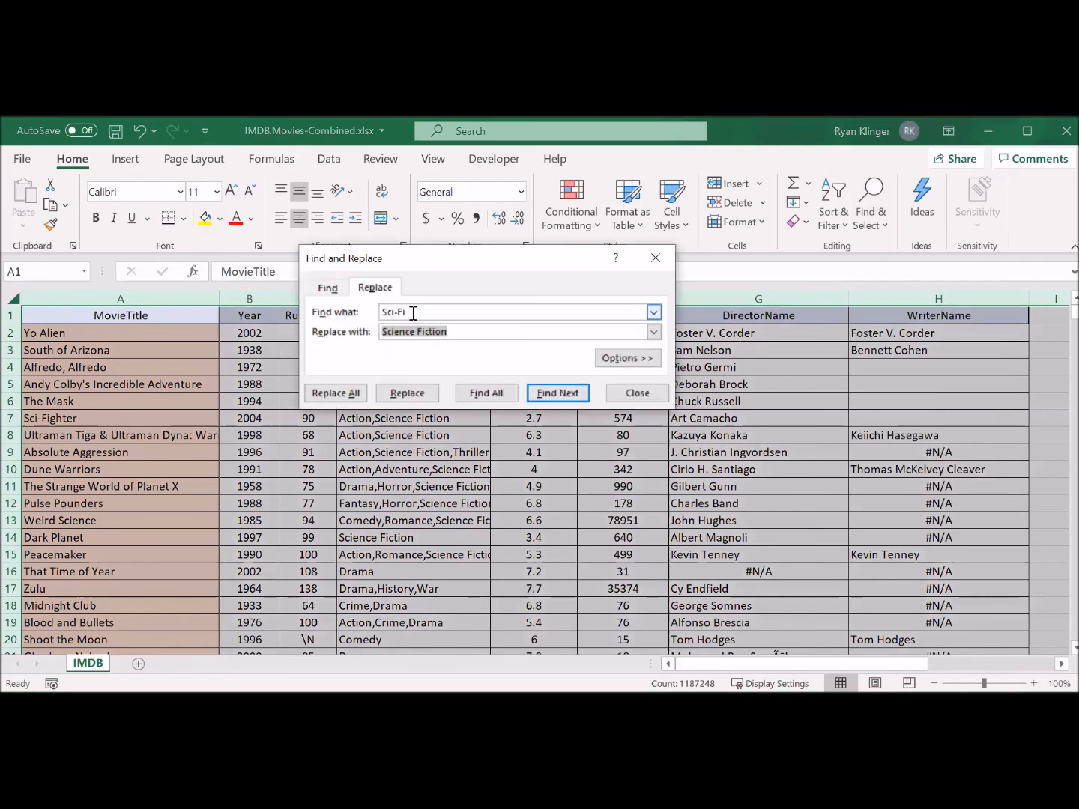
left_click(377, 312)
type("#")
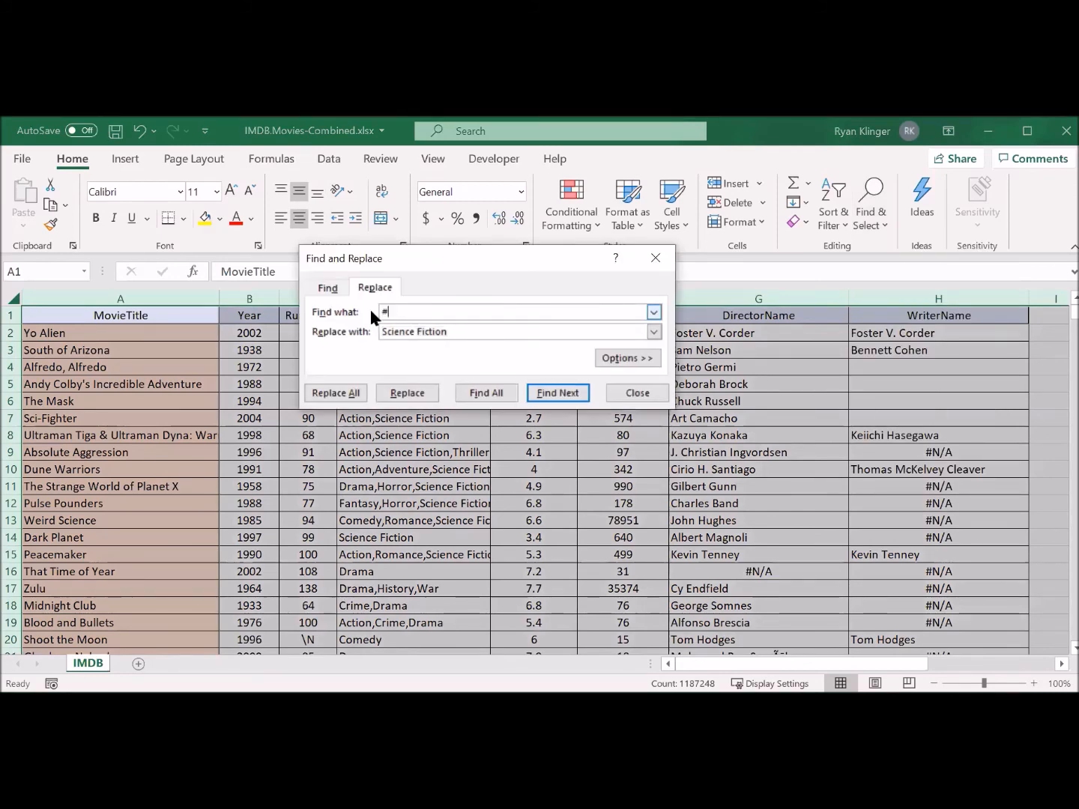
type("N/A")
left_click_drag(453, 330, 361, 337)
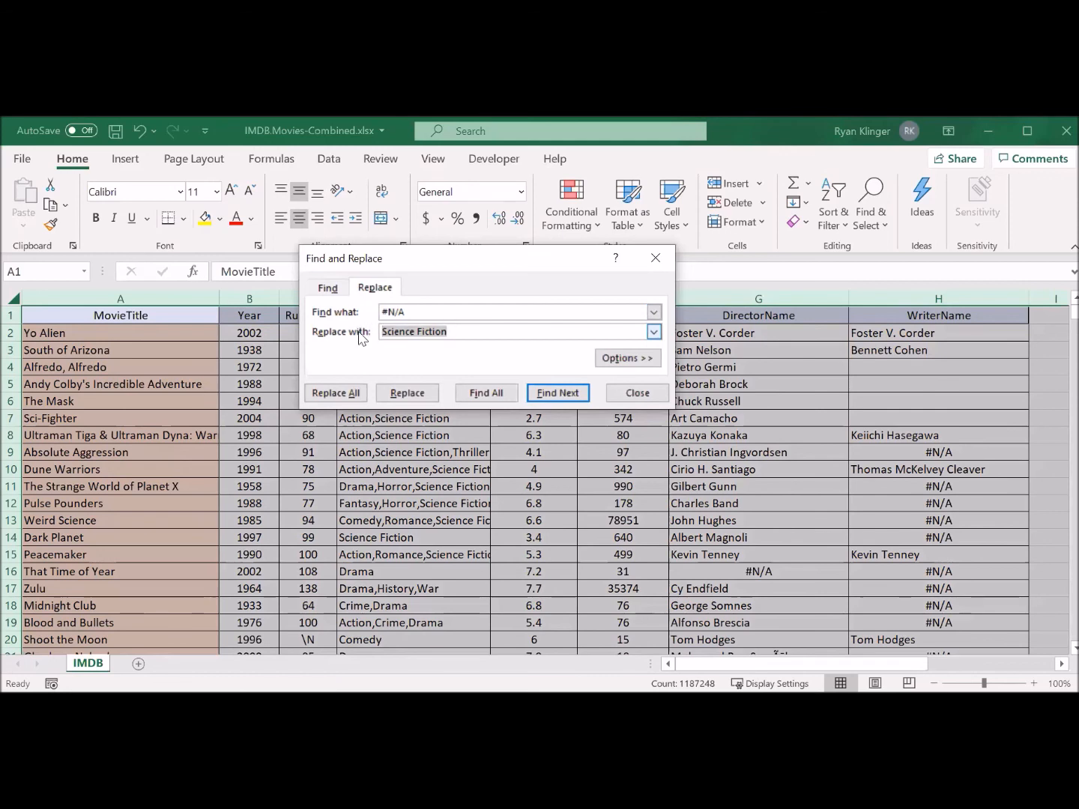
key("Delete")
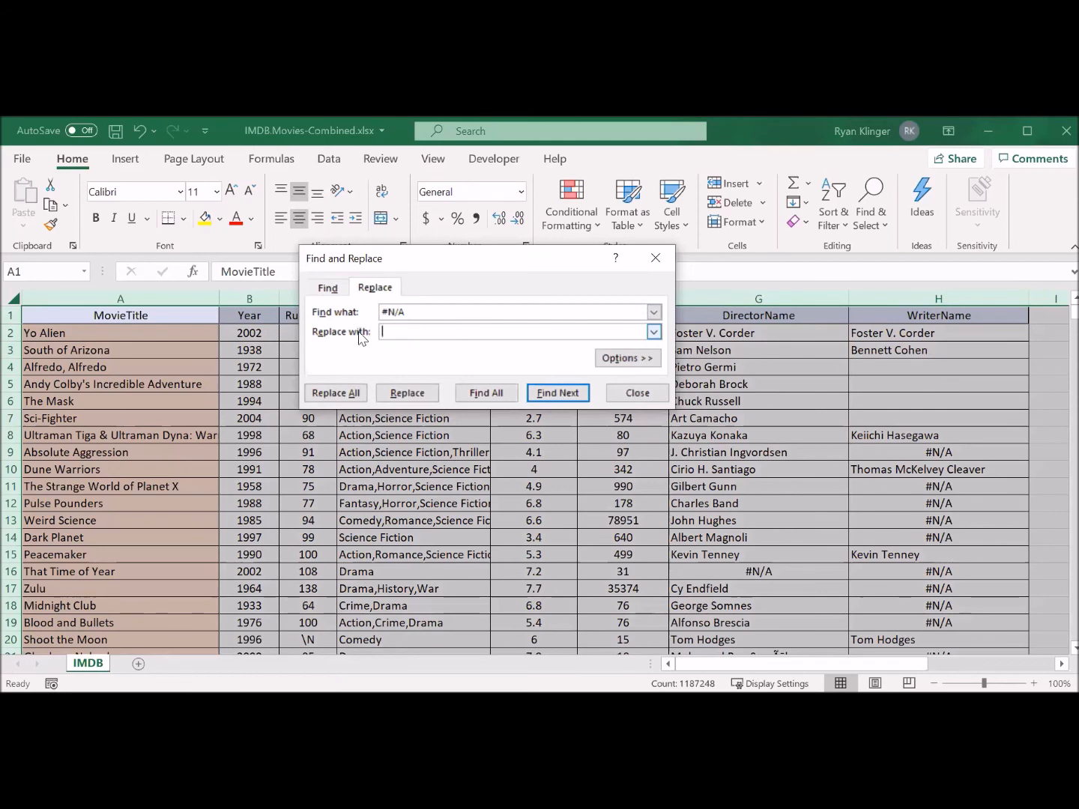
left_click(335, 393)
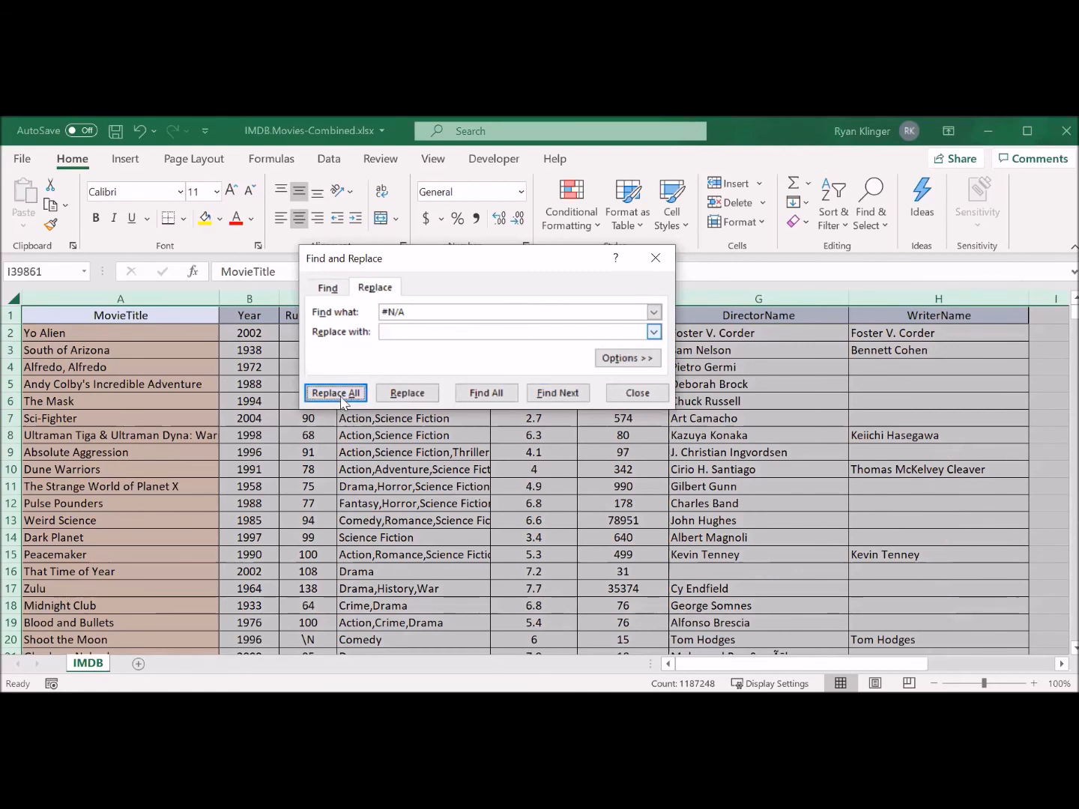